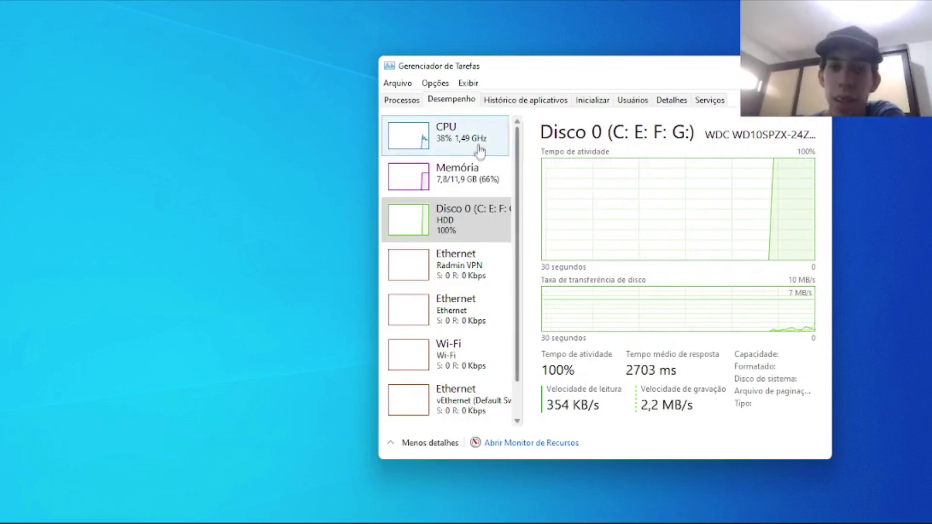
Step: Look over the process categories and the list of monitored hardware resources
click(401, 101)
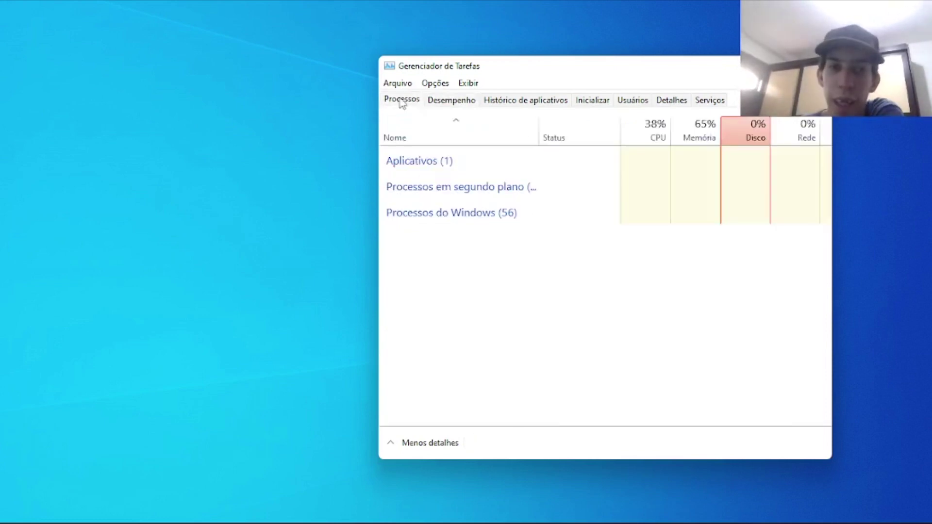
click(441, 101)
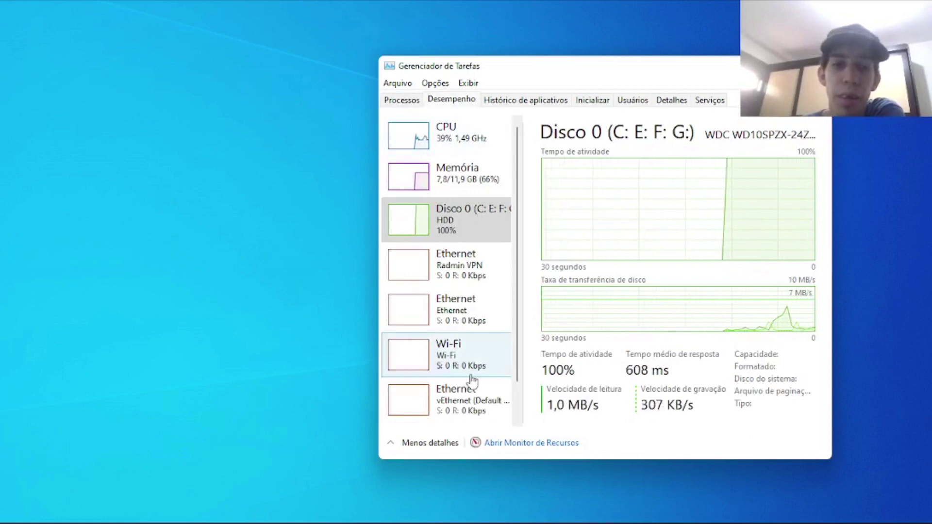
scroll(462, 350, down, 1)
scroll(452, 340, up, 1)
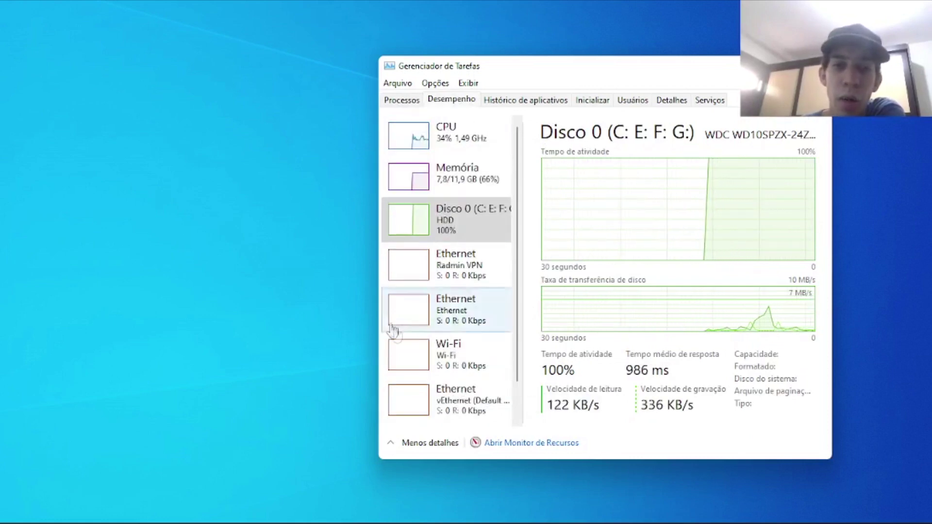
scroll(418, 314, down, 1)
scroll(416, 313, up, 1)
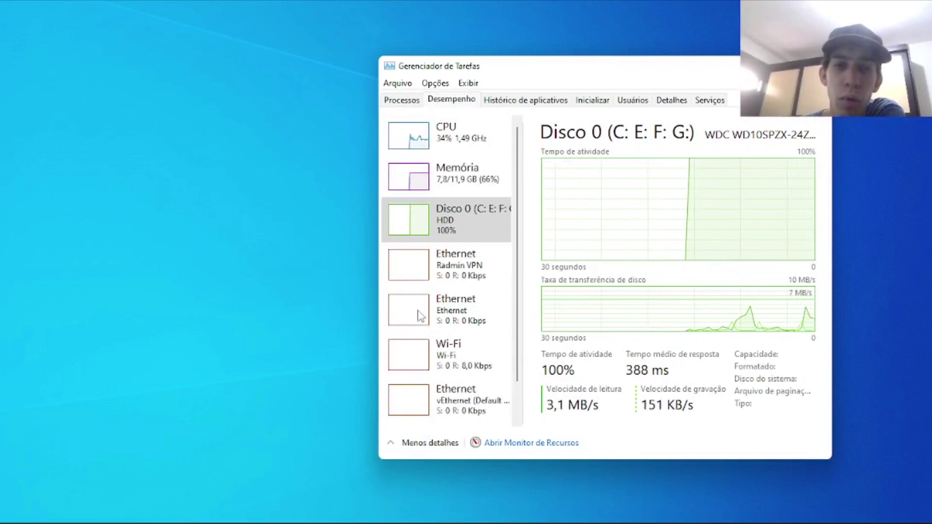
Step: Review the performance graphs for the CPU, the memory and Disk 0, including the disk's active time
click(432, 154)
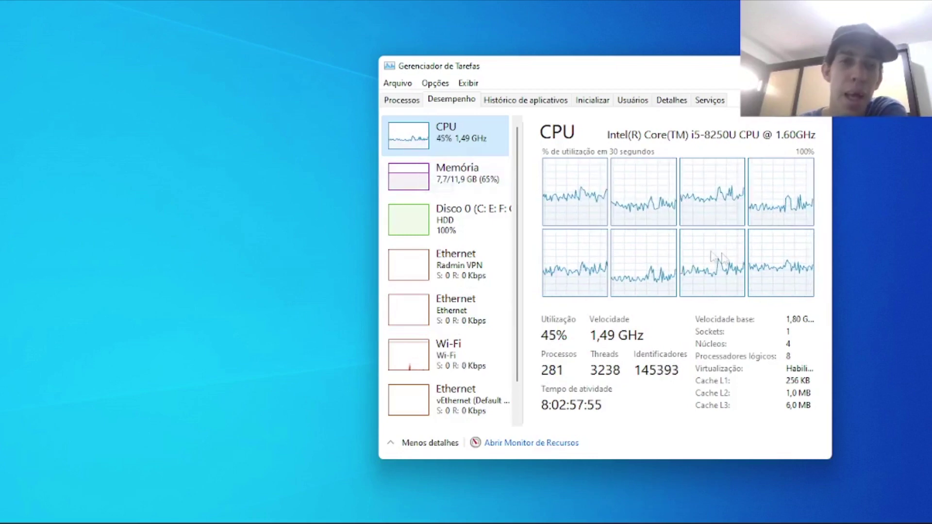
click(491, 186)
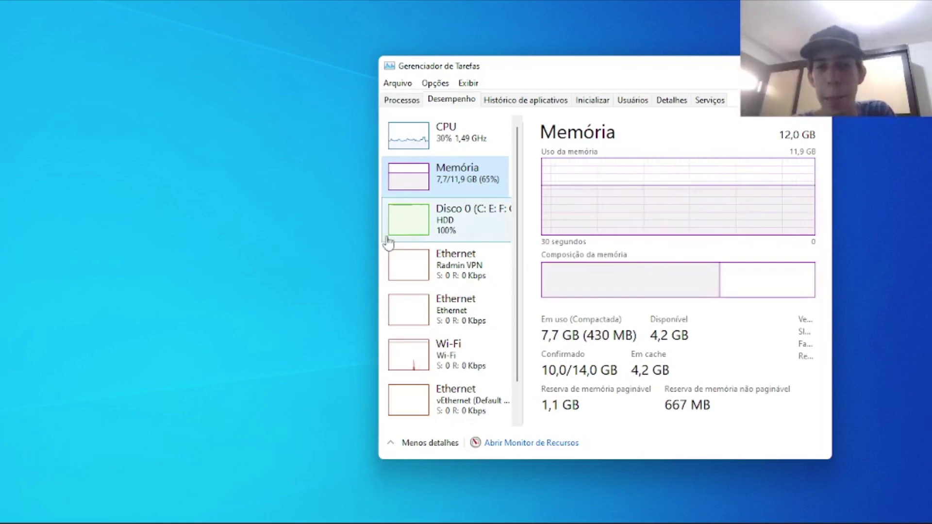
click(441, 236)
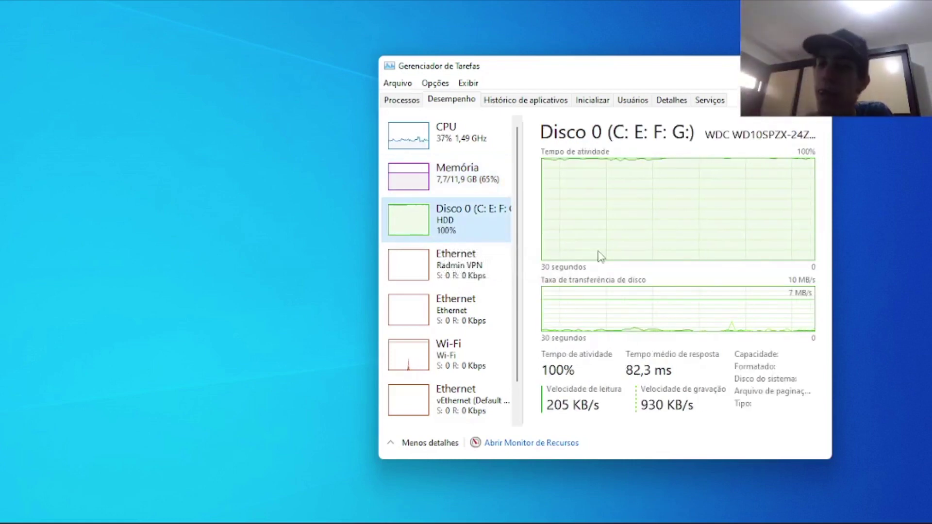
mouse_move(600, 256)
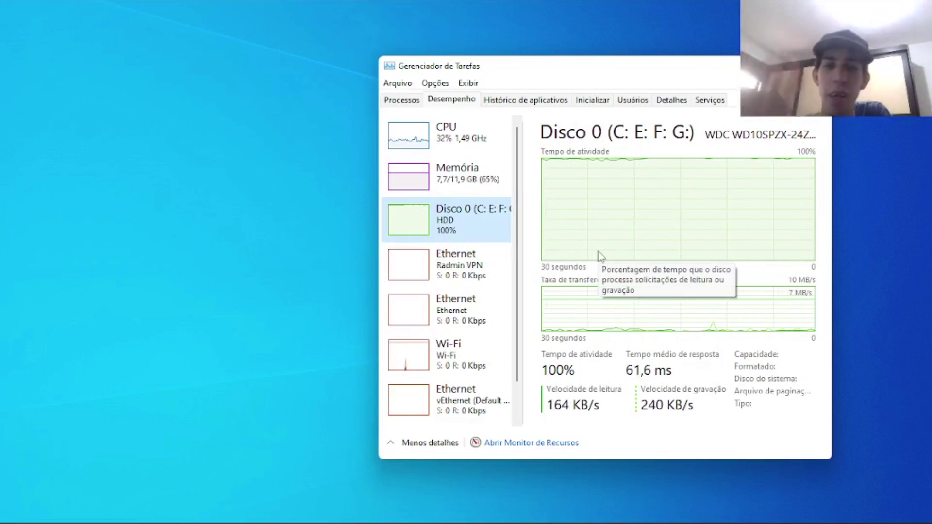
mouse_move(605, 167)
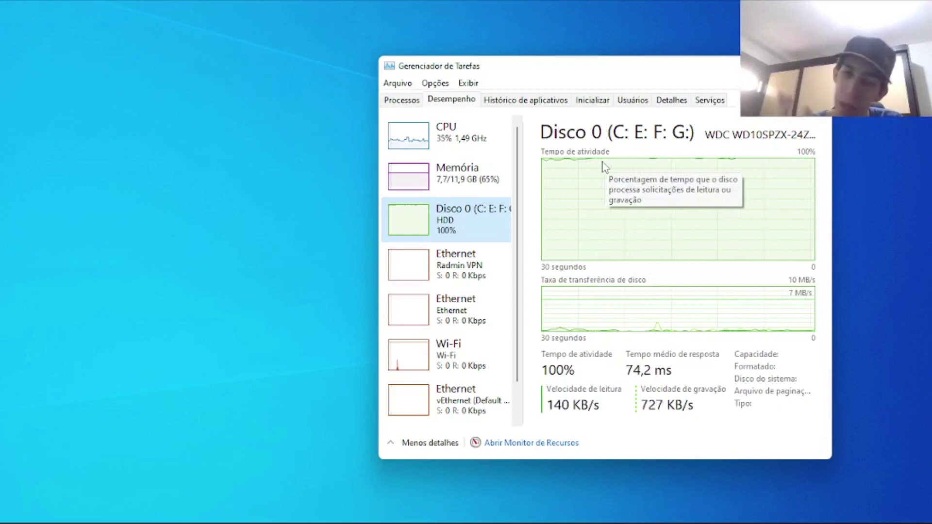
Step: Switch to Optimize Drives, check the optimization status of drive C:, and close the window
mouse_move(445, 510)
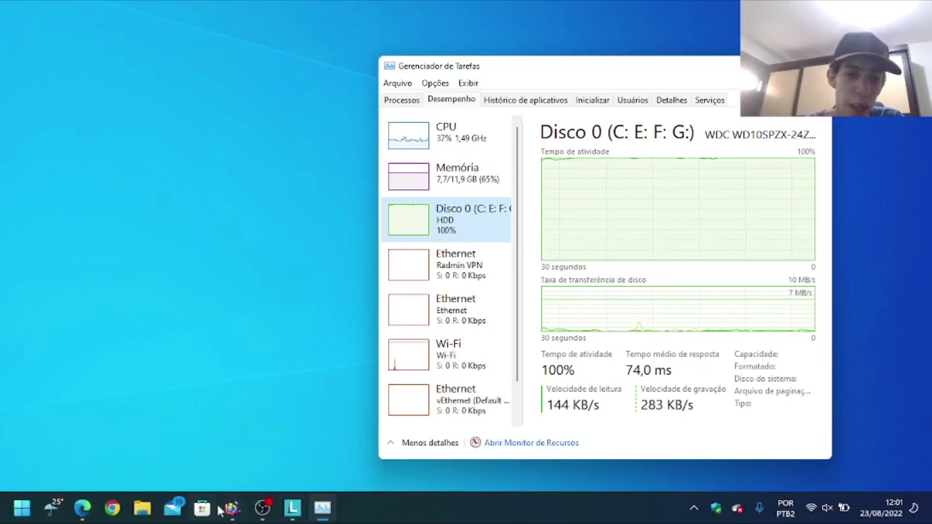
click(232, 508)
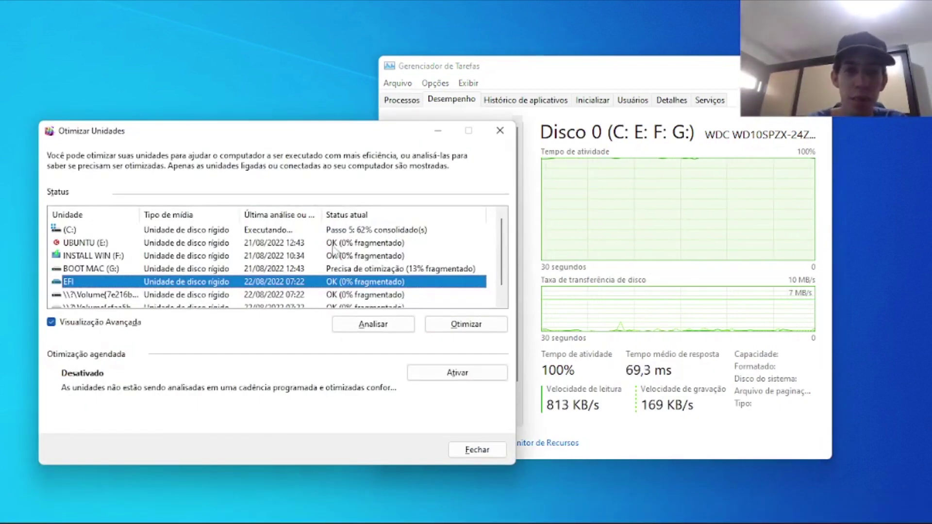
click(330, 243)
click(328, 231)
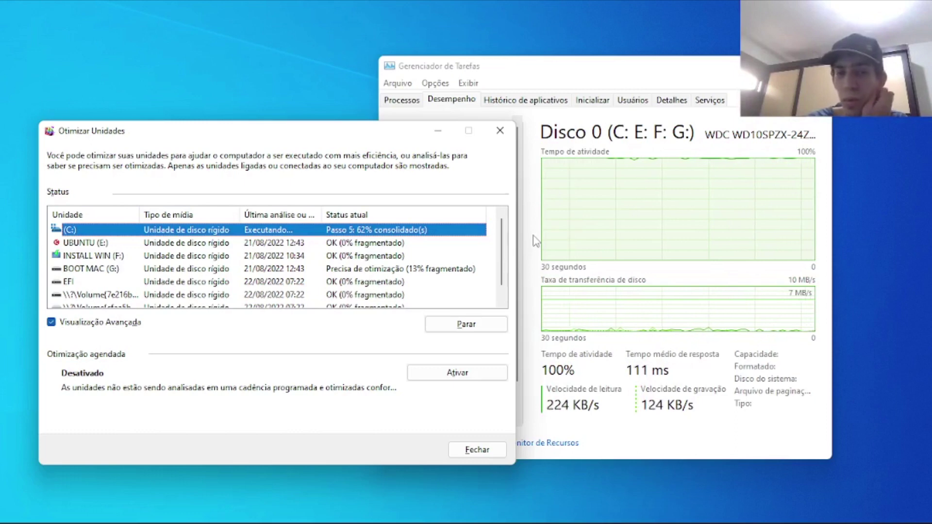
click(500, 130)
Step: Rank the running processes by CPU usage and select OBS Studio
click(421, 151)
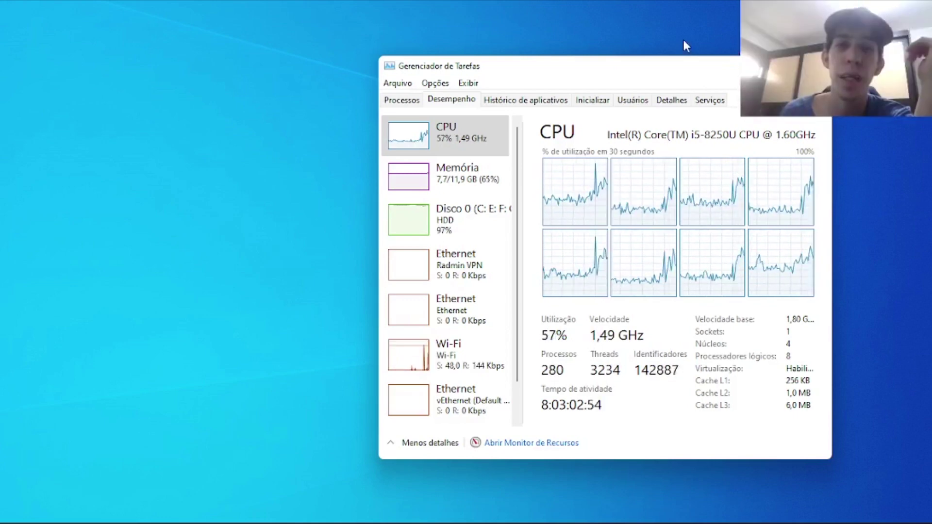
click(410, 100)
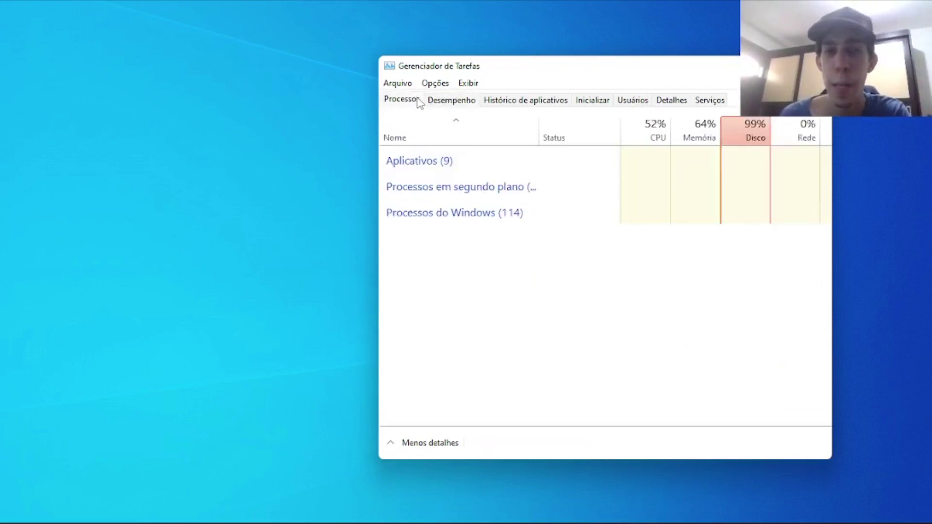
click(651, 136)
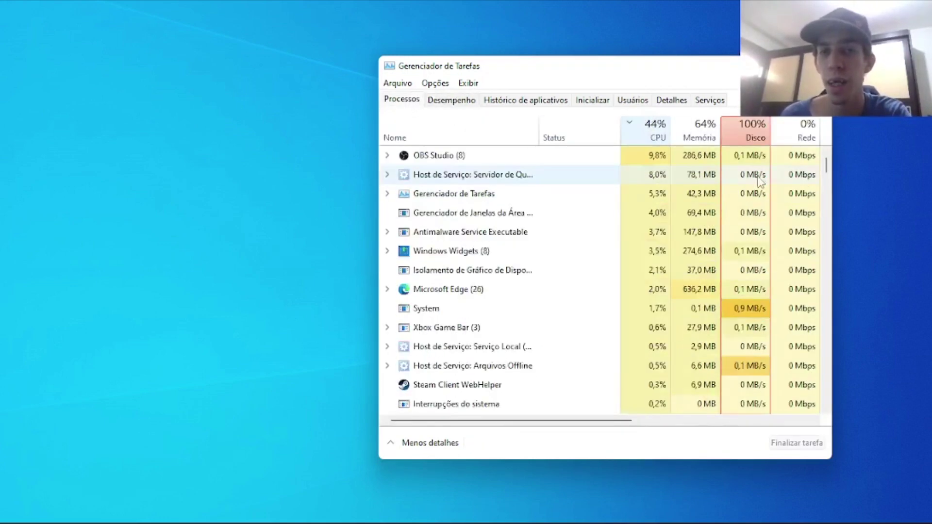
click(633, 160)
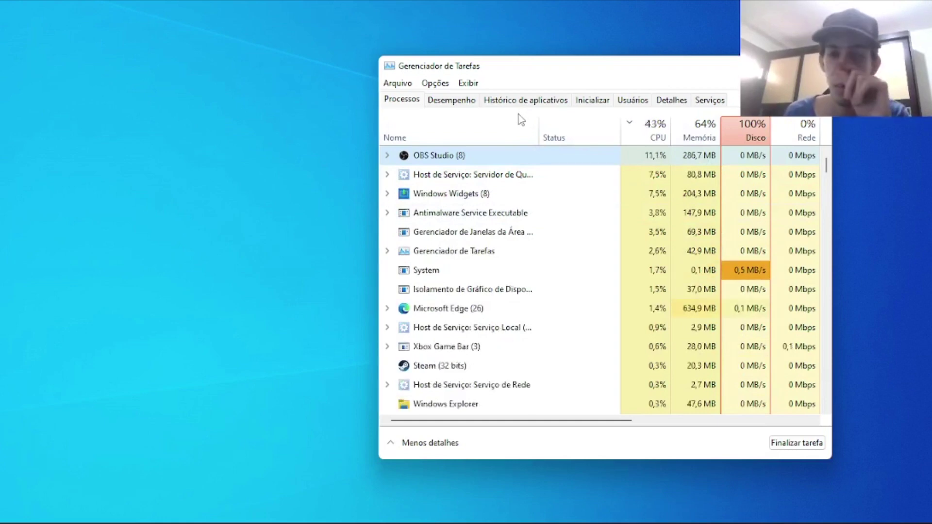
Step: Sort the processes by name and again by CPU usage, checking the CPU performance graphs after each sort
click(442, 127)
click(452, 100)
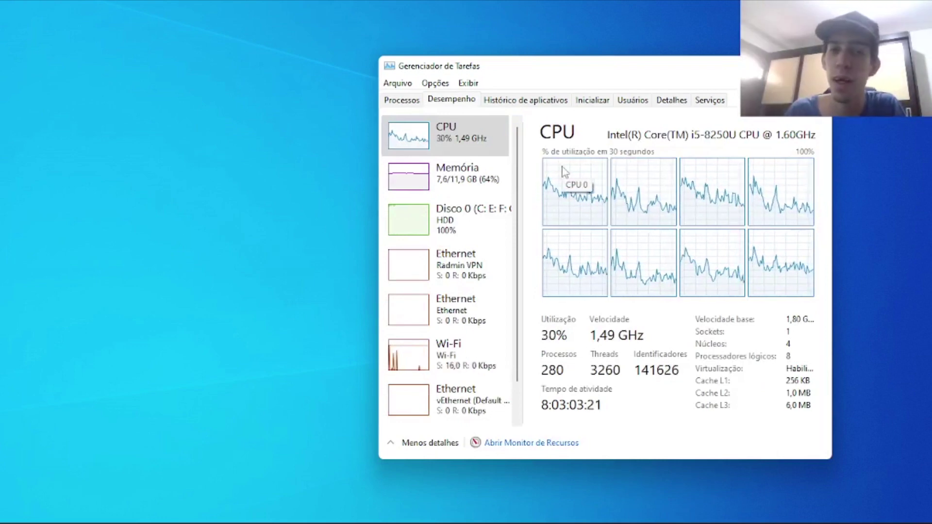
click(405, 100)
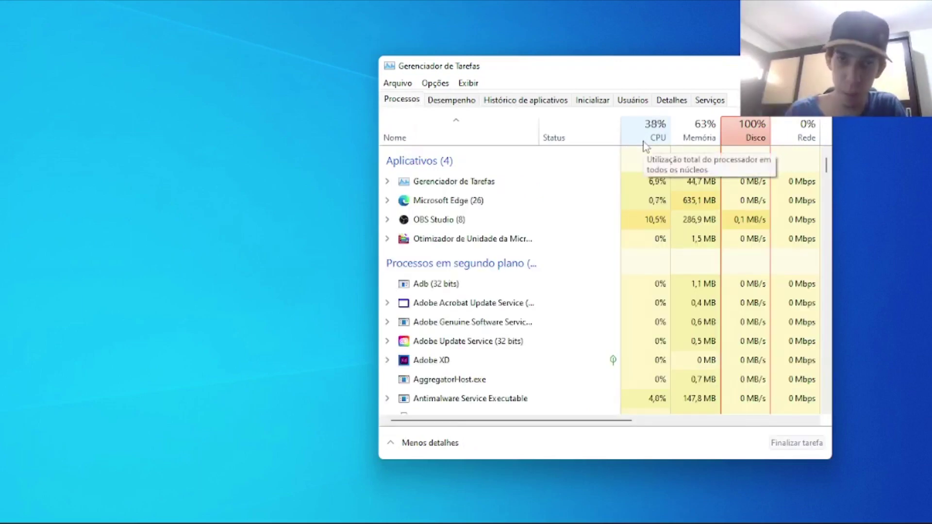
click(646, 141)
click(452, 100)
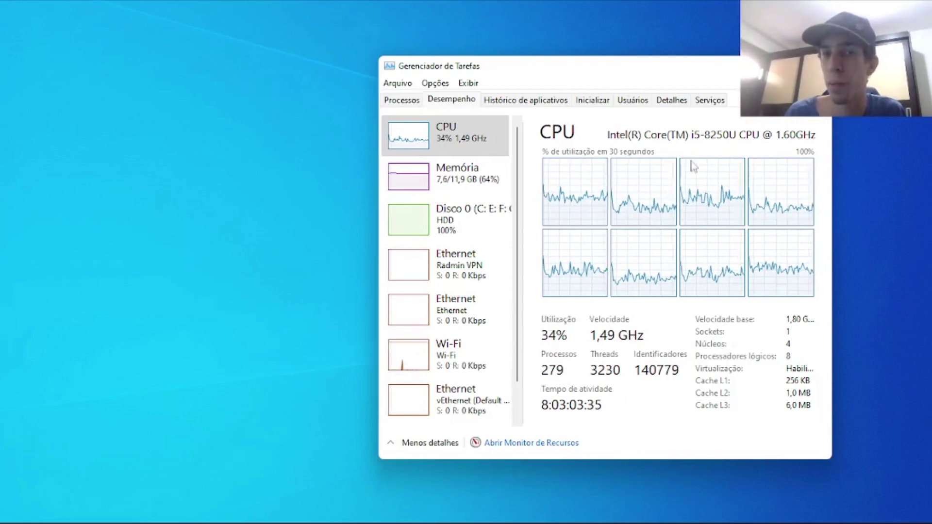
Step: Select the System process, restore the process list's sorting by name, and return to the performance graphs
click(403, 99)
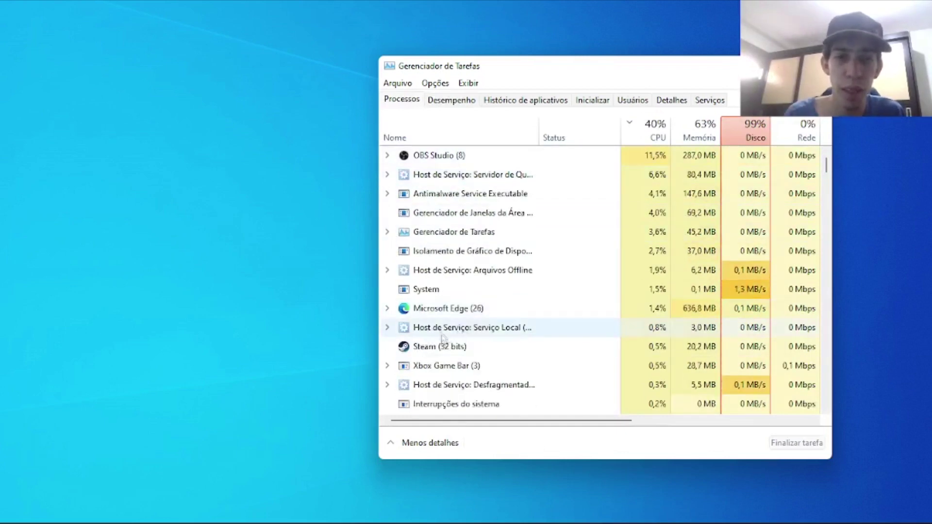
click(433, 309)
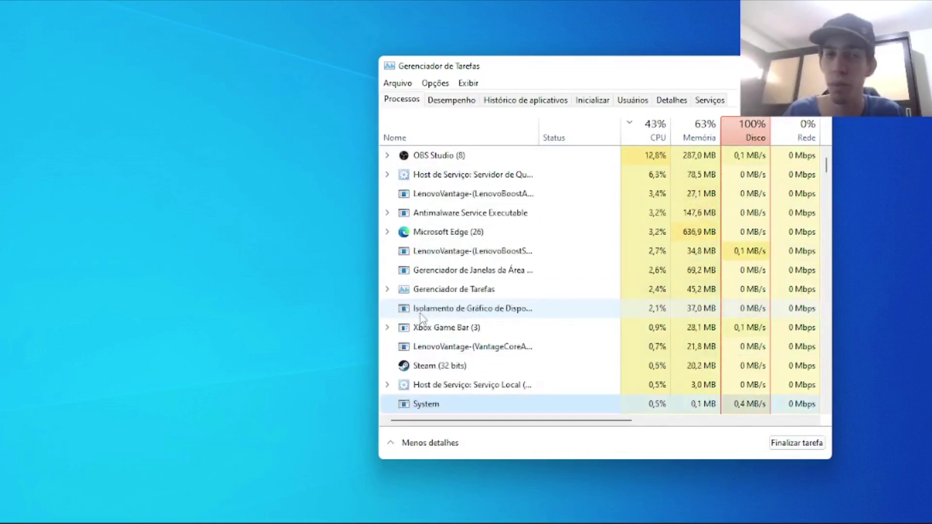
click(444, 136)
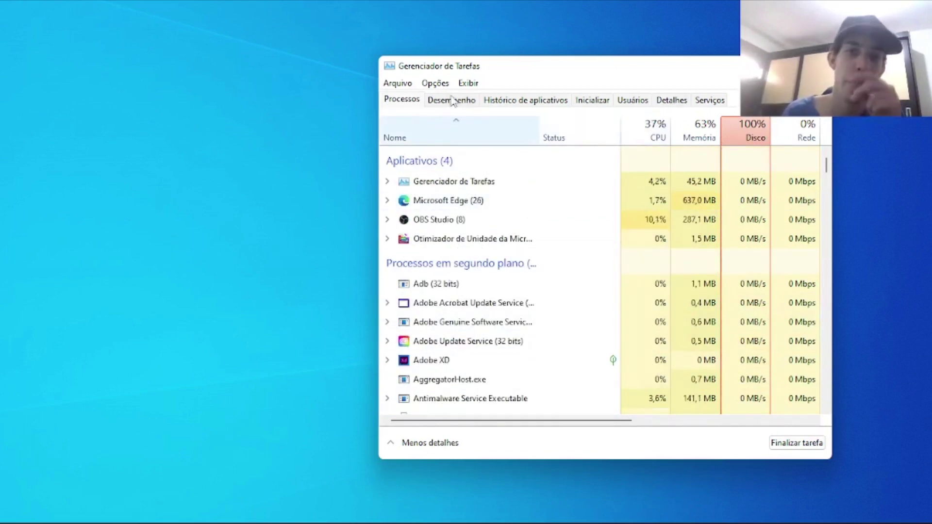
click(452, 101)
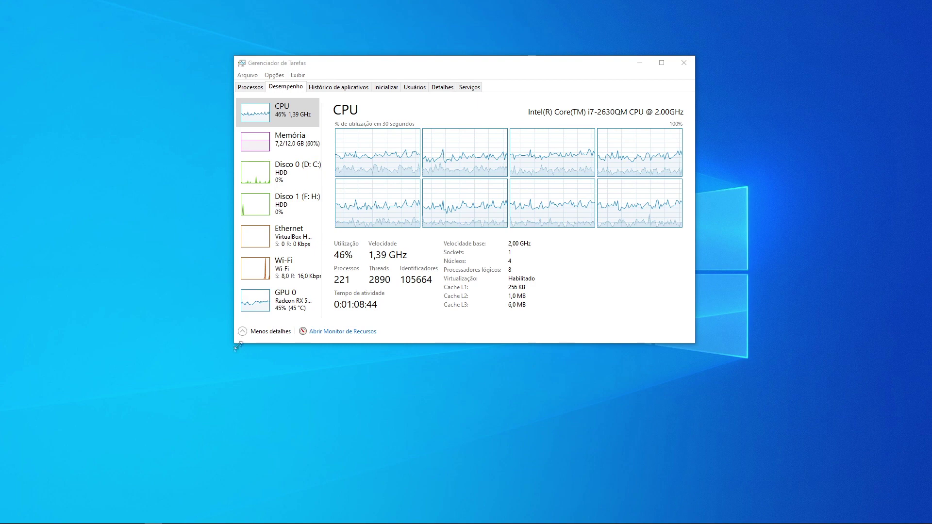
Step: Compare the CPU usage graphs with the GPU 0 graphs by alternating between the two resources
click(292, 309)
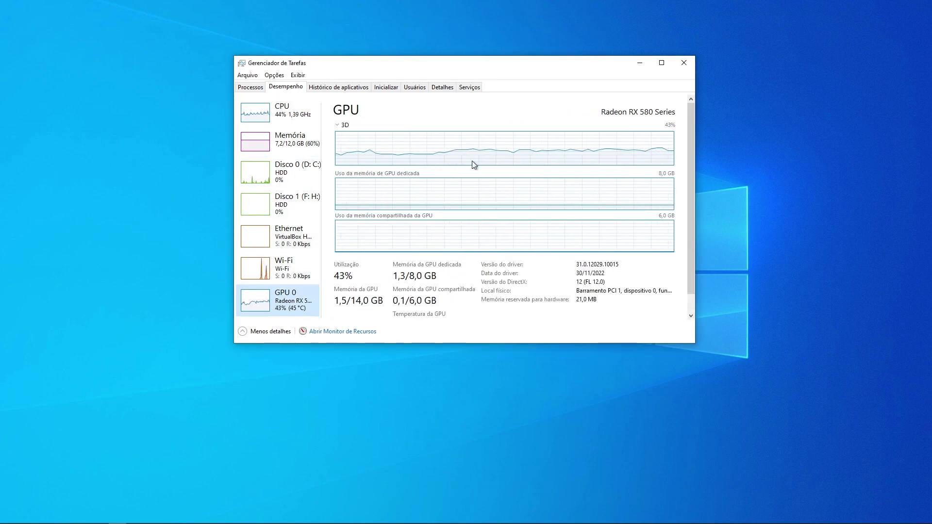
key(Home)
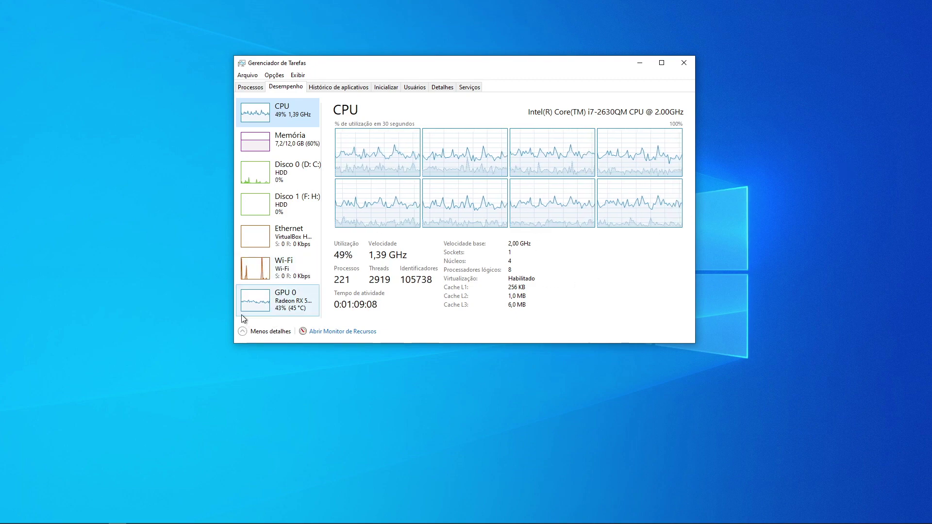
click(308, 295)
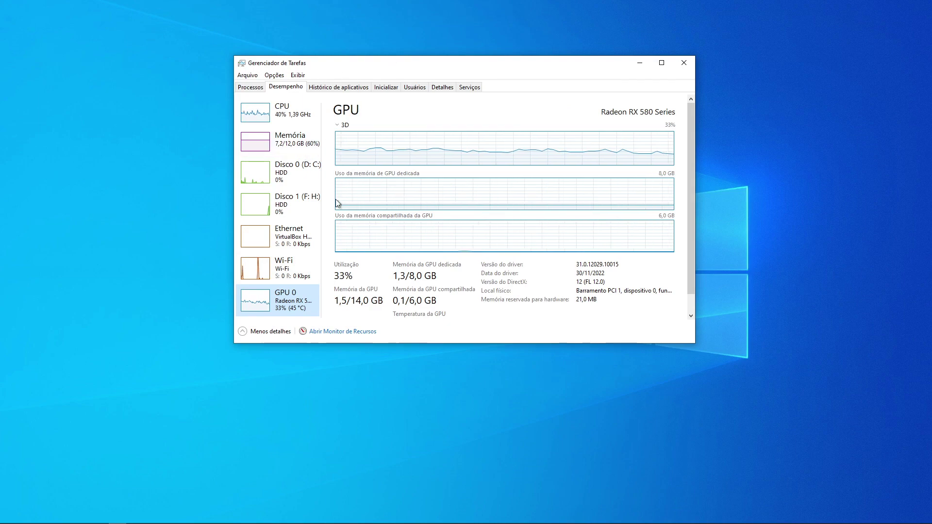
key(Home)
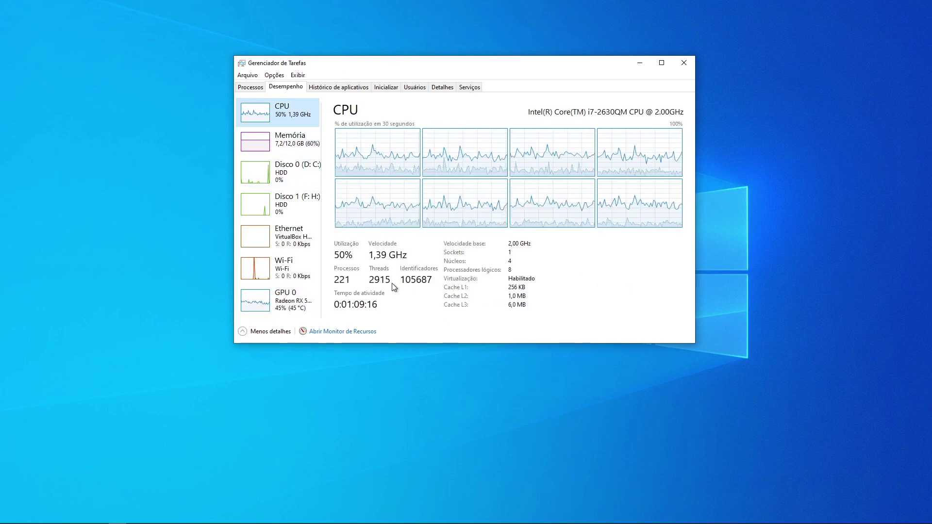
click(291, 295)
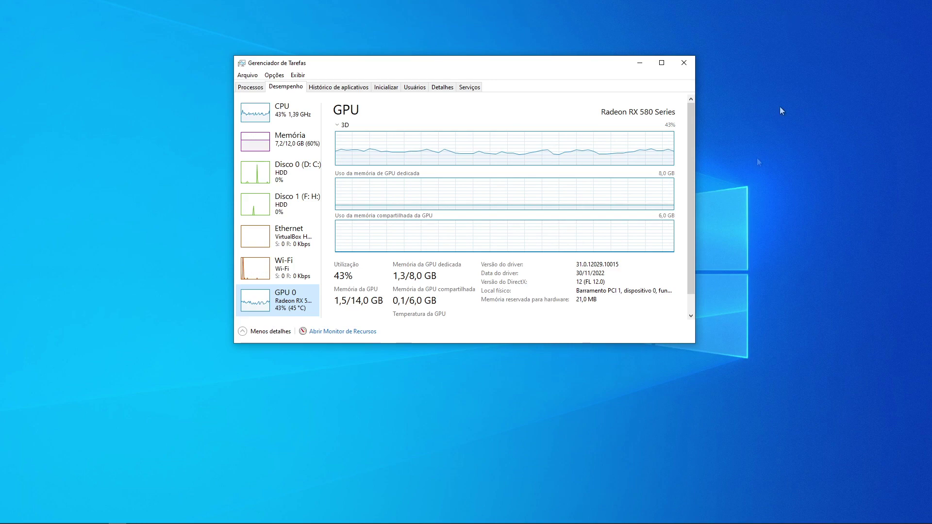
click(313, 110)
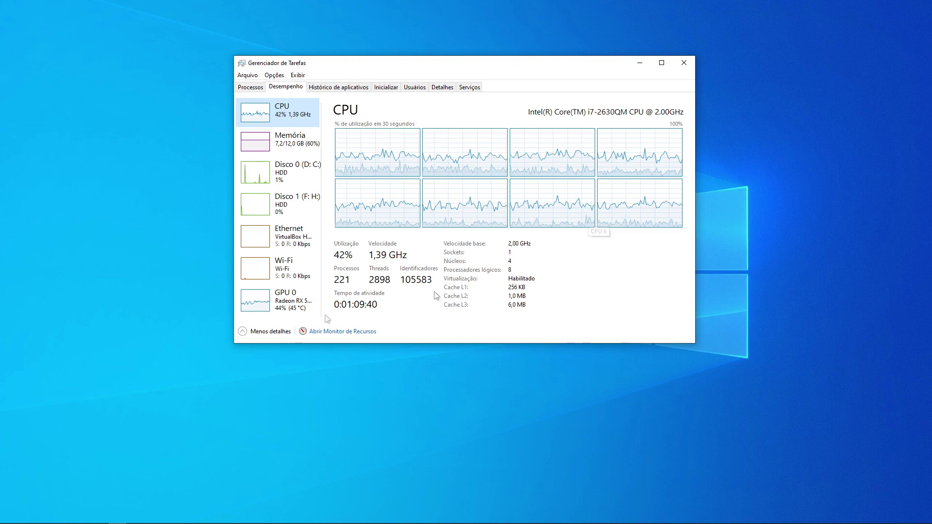
click(288, 311)
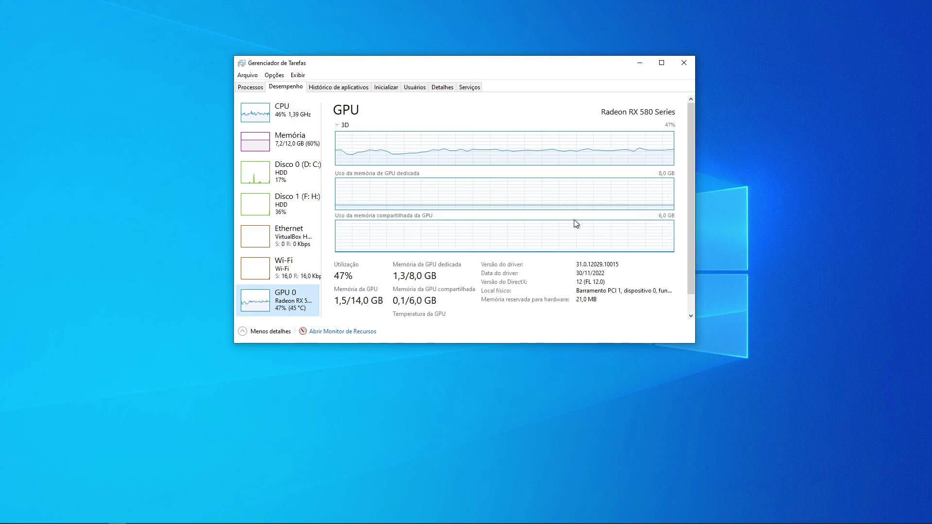
click(282, 115)
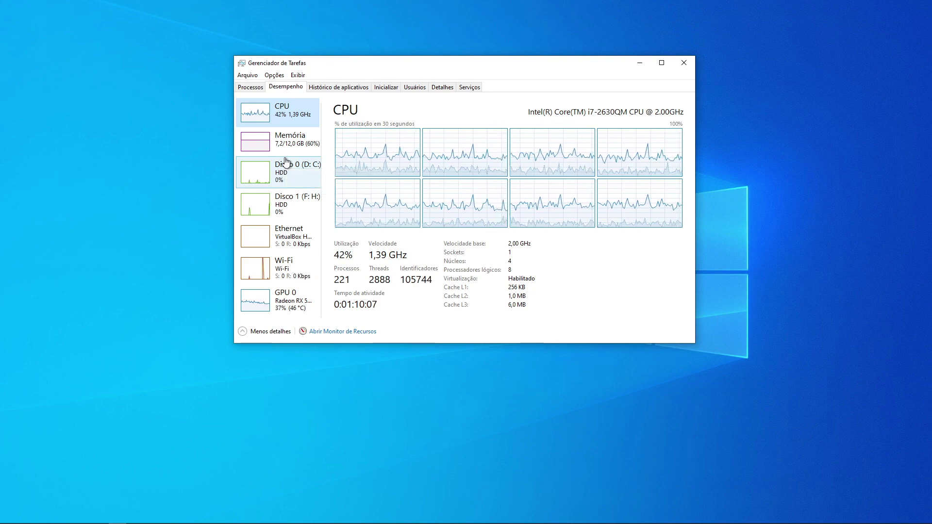
click(276, 315)
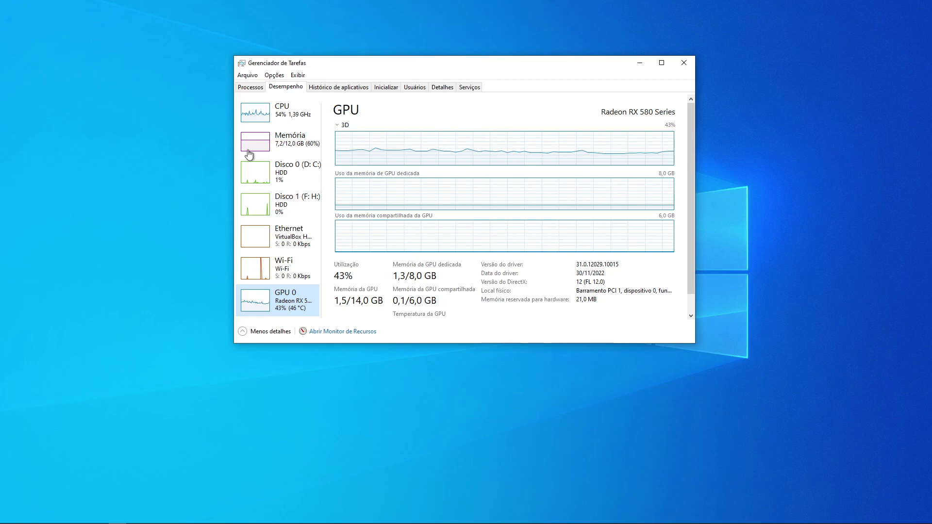
click(277, 124)
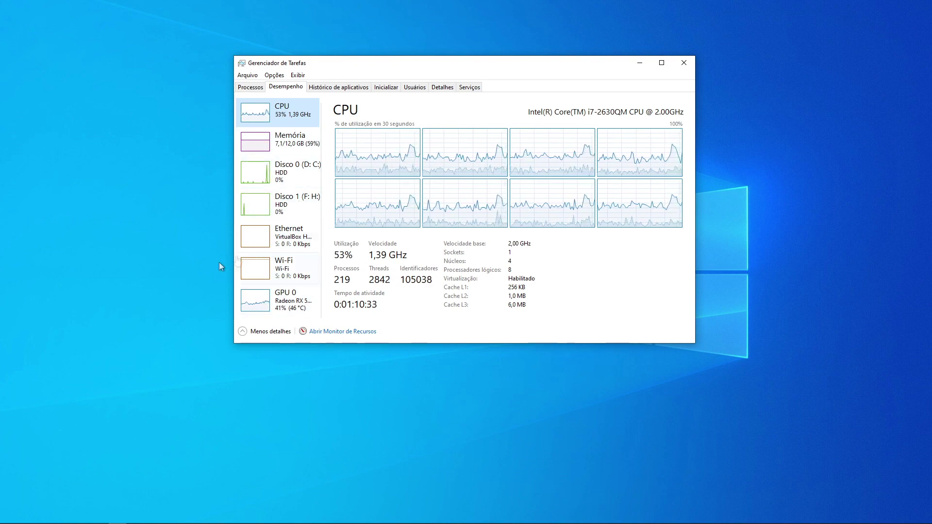
click(279, 305)
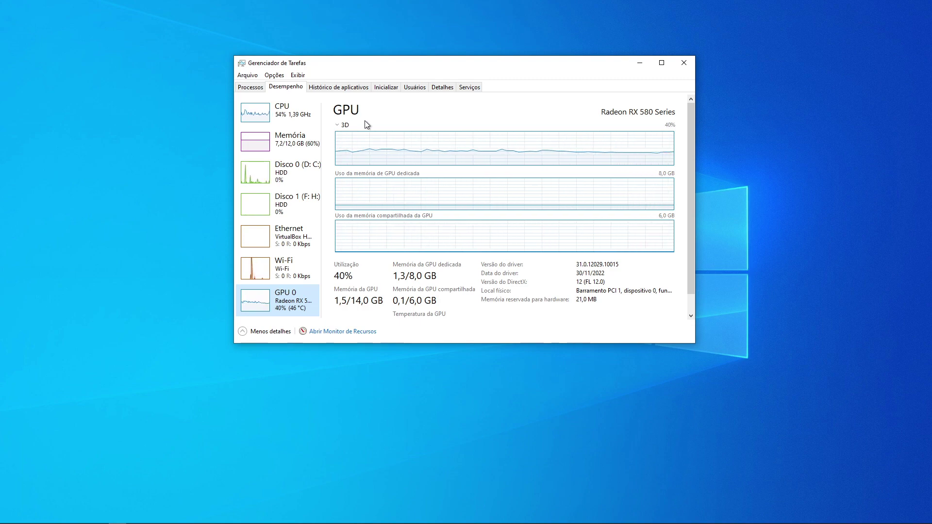
click(294, 116)
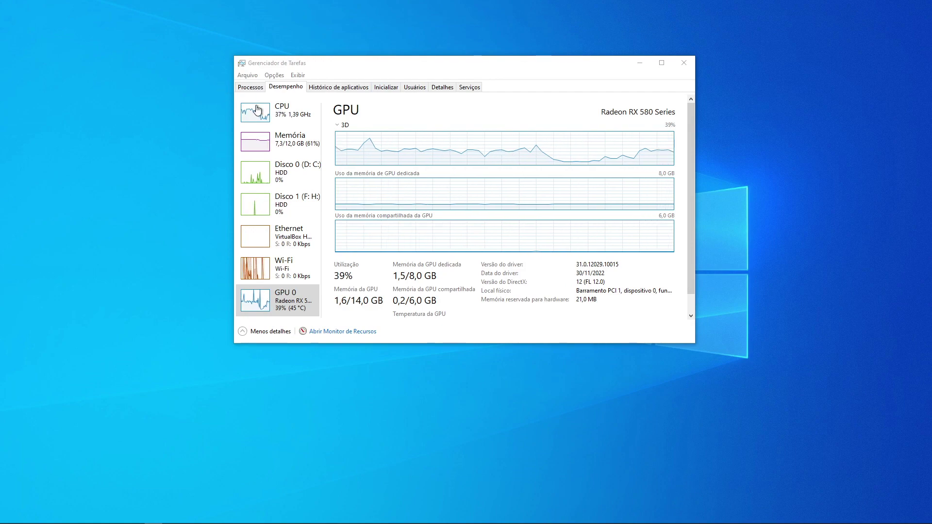
Step: Return to the CPU graphs and open the additional power settings from the Windows Energia & suspensão settings
click(279, 111)
mouse_move(1, 522)
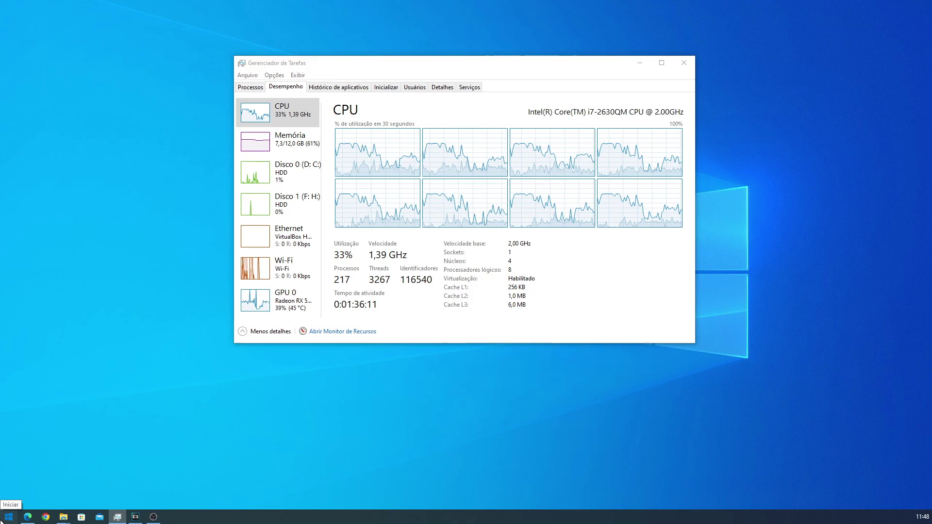
click(1, 523)
text(opções de e)
key(Return)
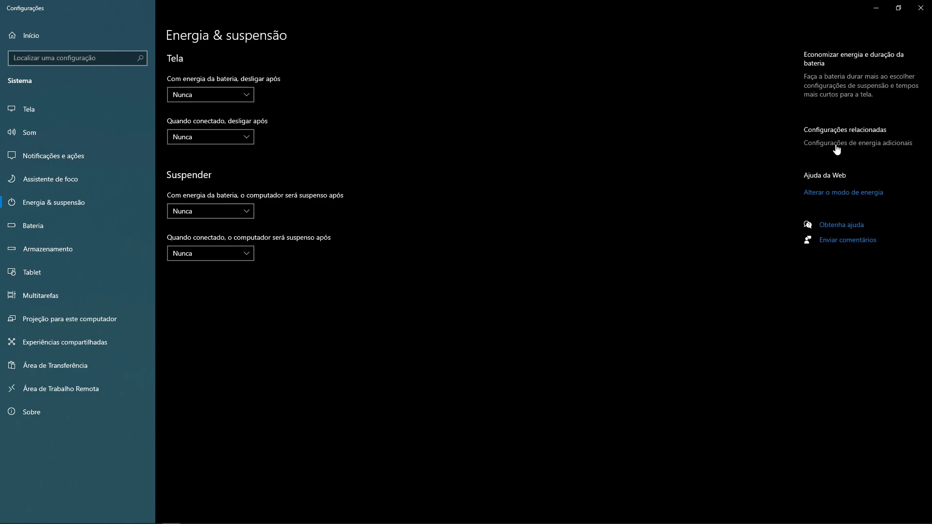
click(836, 145)
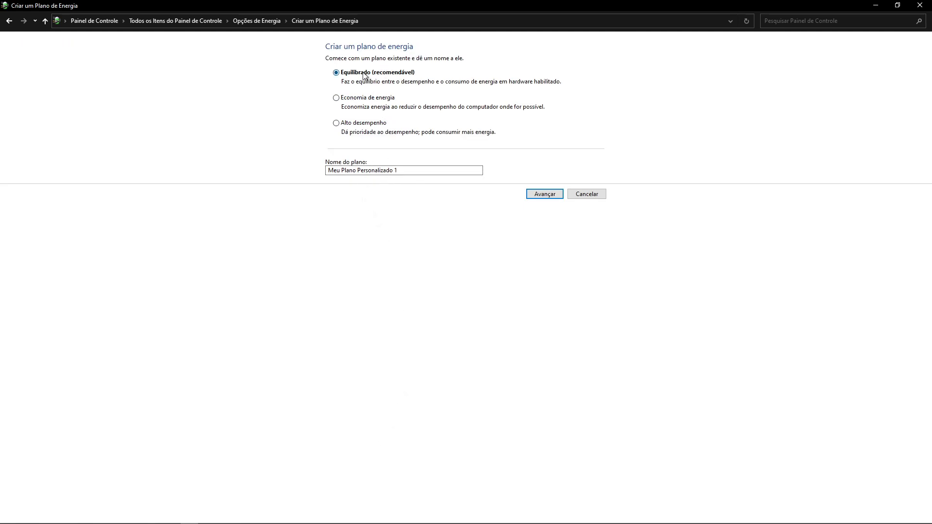
Step: Leave the power plan creation form and expand the processor's minimum and maximum performance states in the RX 580 8GB plan's advanced settings
key(Tab)
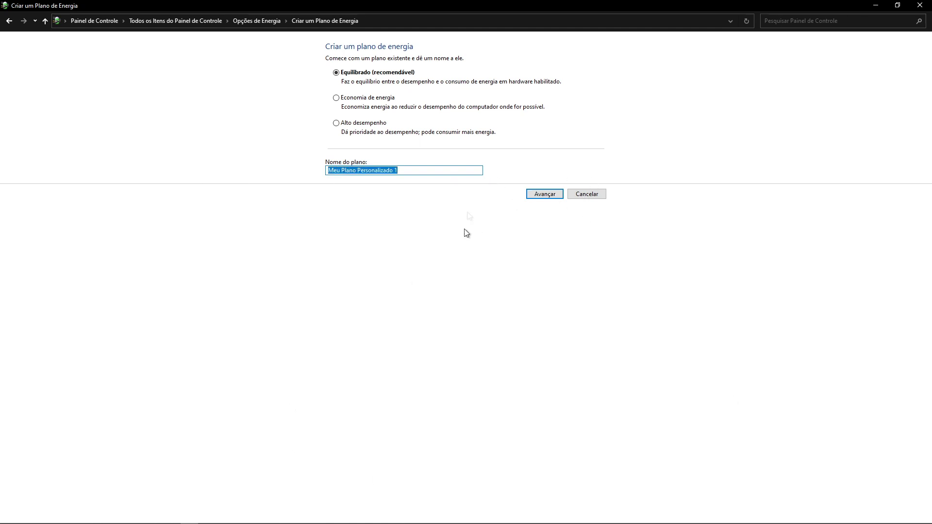
click(598, 192)
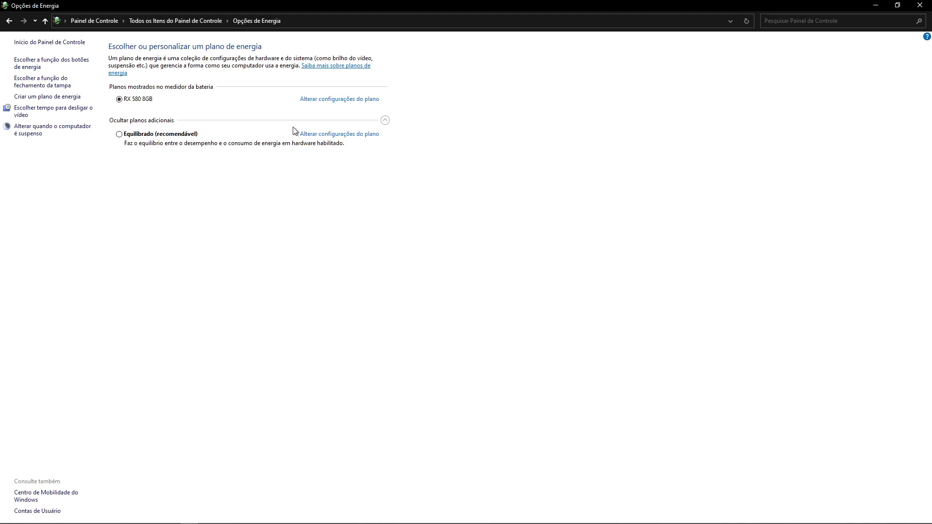
click(347, 100)
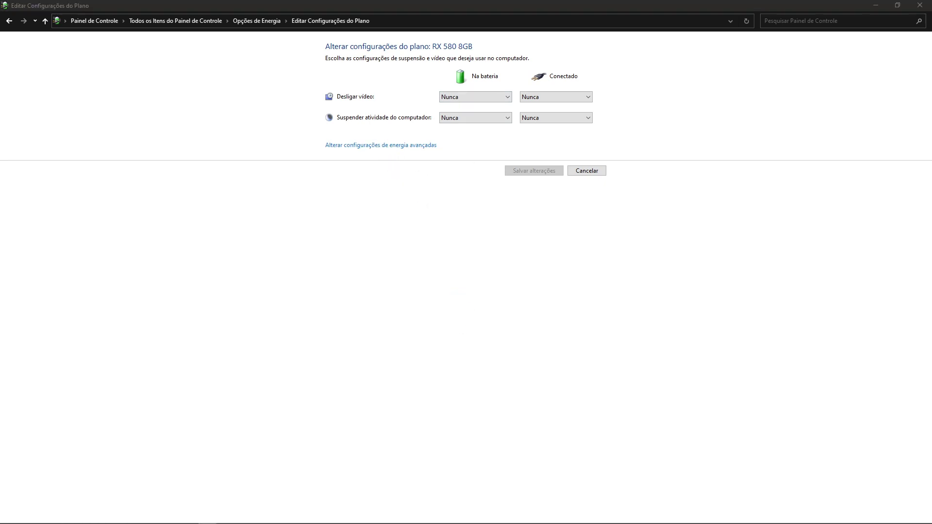
drag(403, 220, 388, 264)
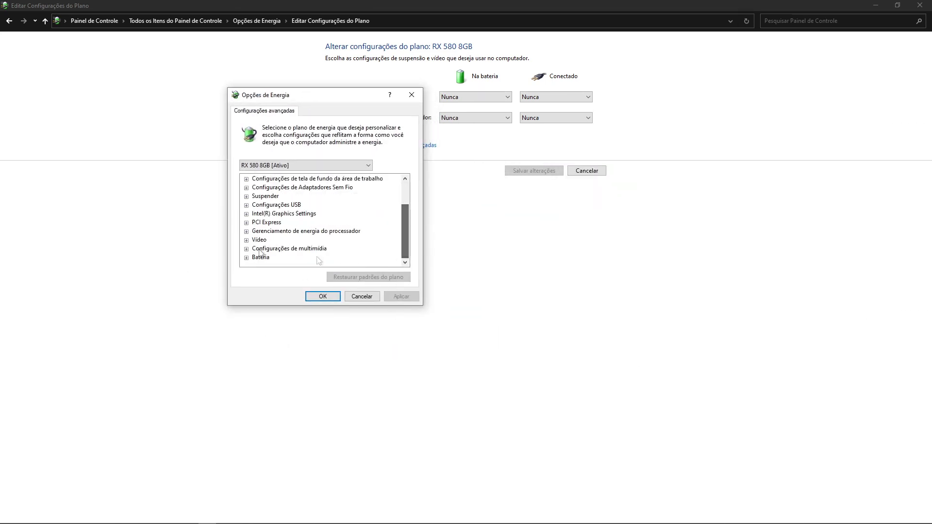
click(247, 231)
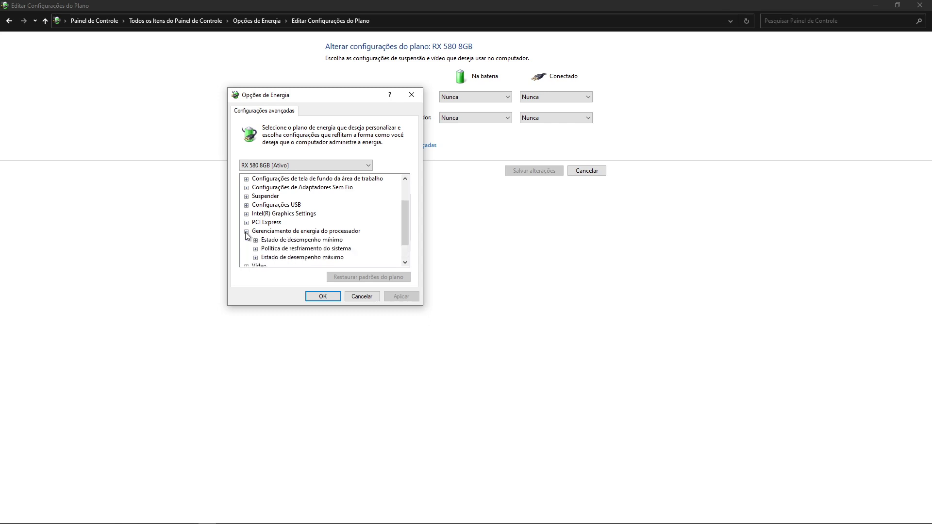
click(255, 240)
click(256, 231)
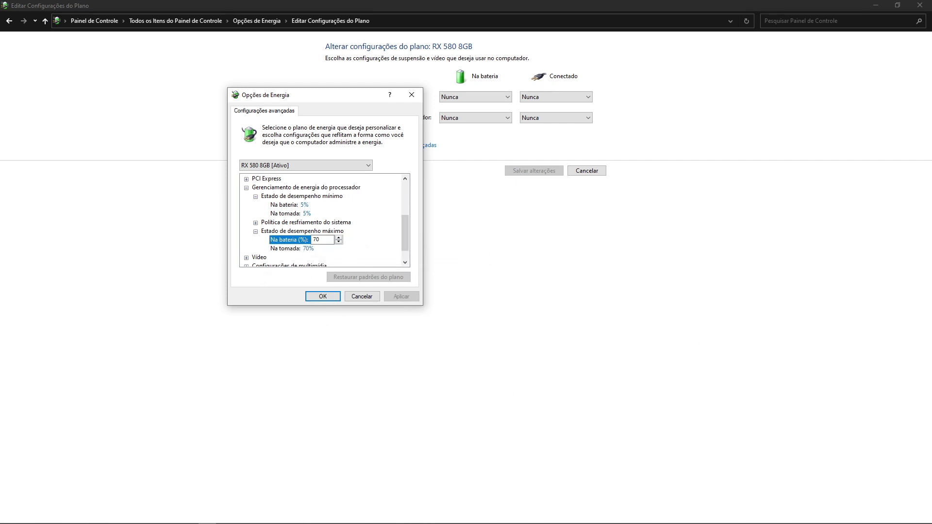
Step: Place the Task Manager window beside the power options and select the maximum processor performance state on battery
click(117, 516)
drag(416, 66, 661, 74)
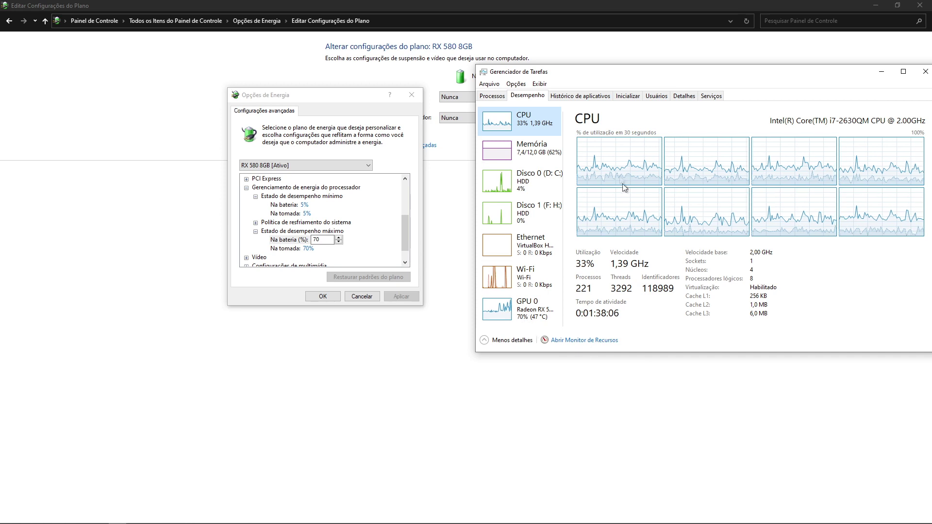
click(313, 239)
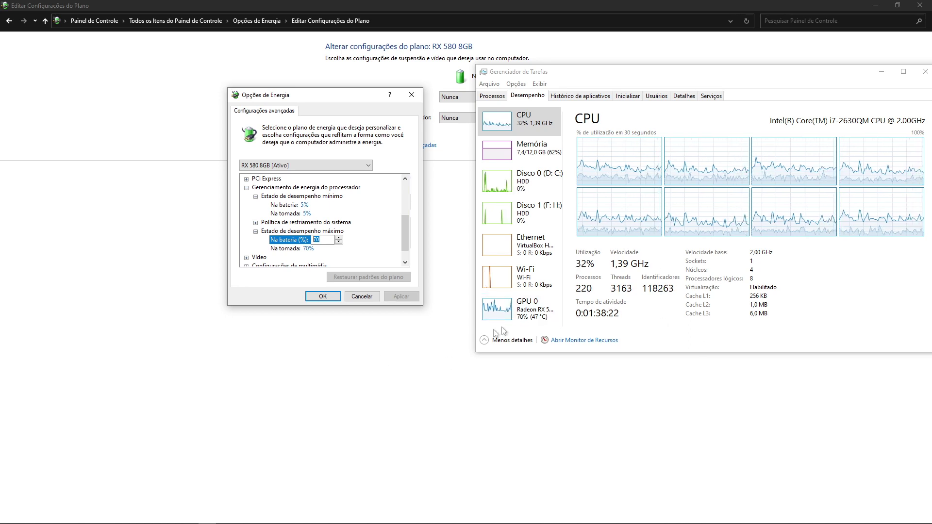
click(327, 241)
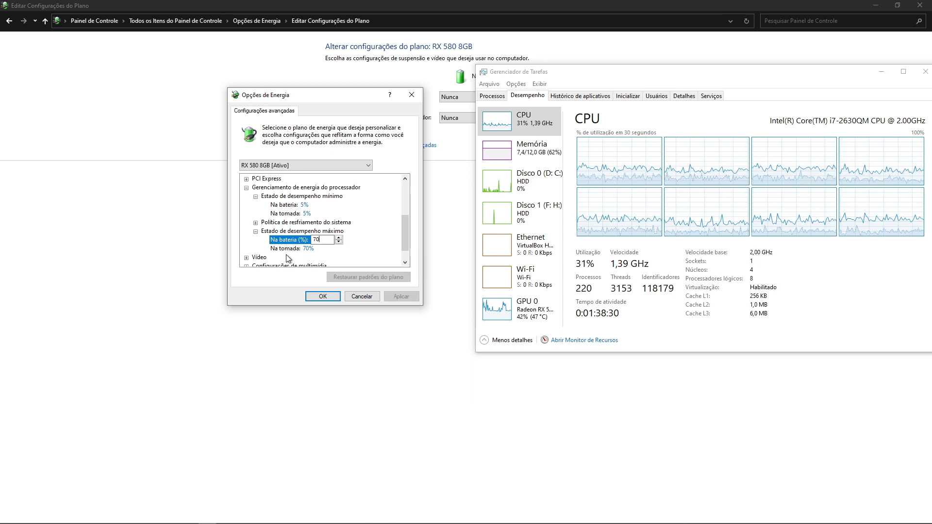
Step: Set the processor's system cooling policy on battery to Passivo and select the plugged-in policy
click(256, 222)
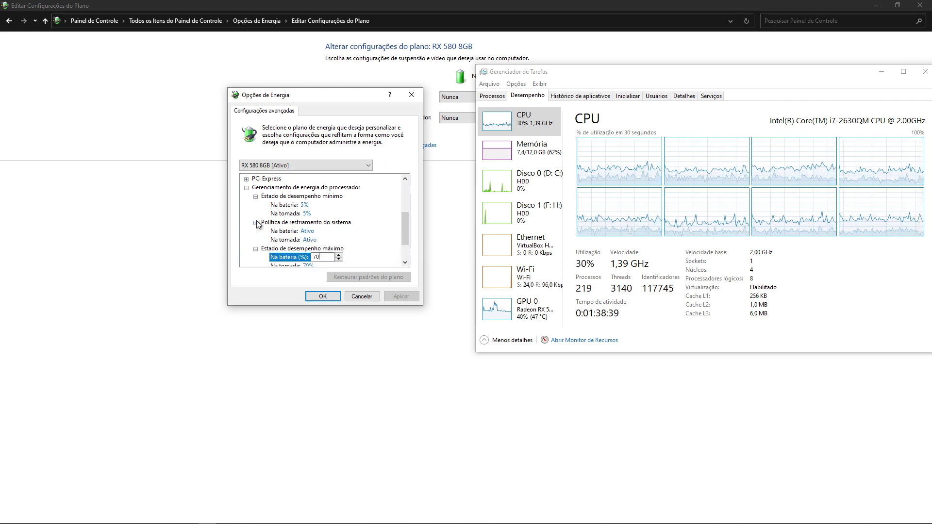
click(307, 233)
click(324, 232)
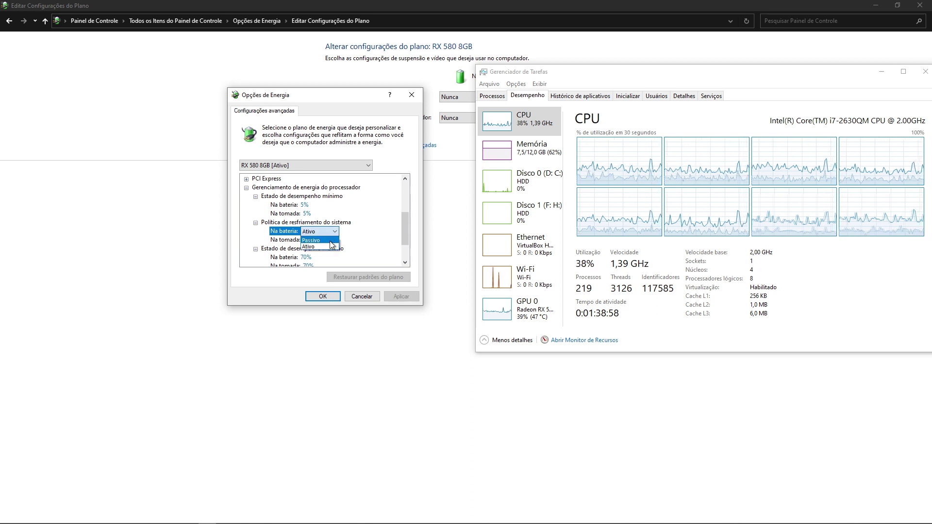
click(331, 241)
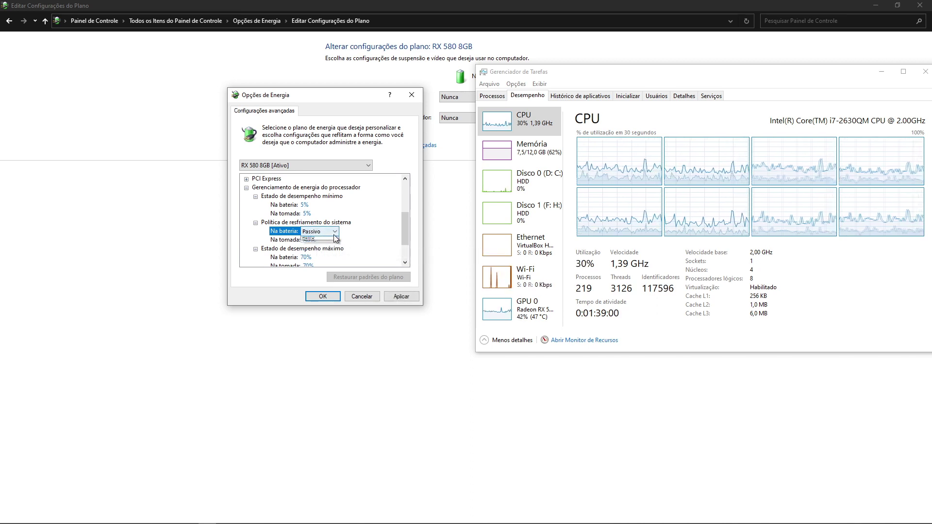
click(333, 239)
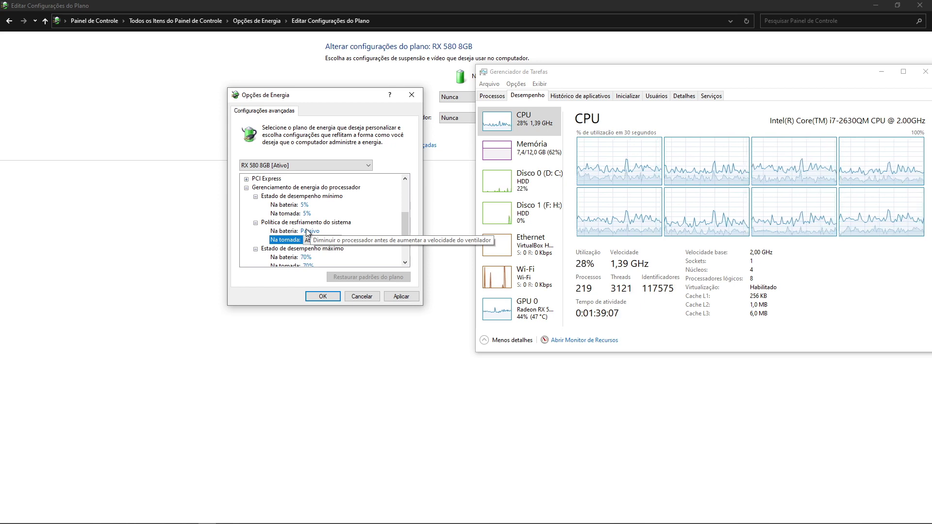
Step: Set the system cooling policy on battery back to Ativo and accept the advanced power settings
click(307, 233)
click(323, 232)
click(316, 247)
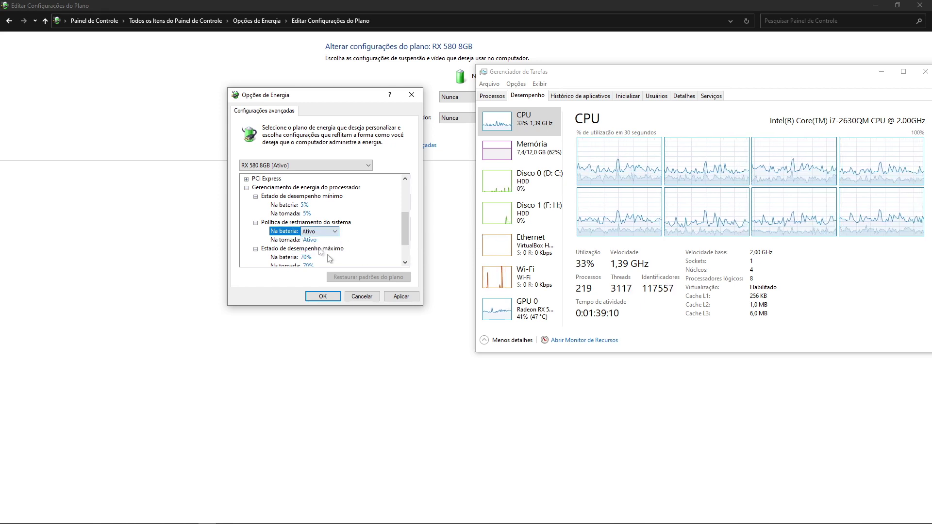
click(327, 297)
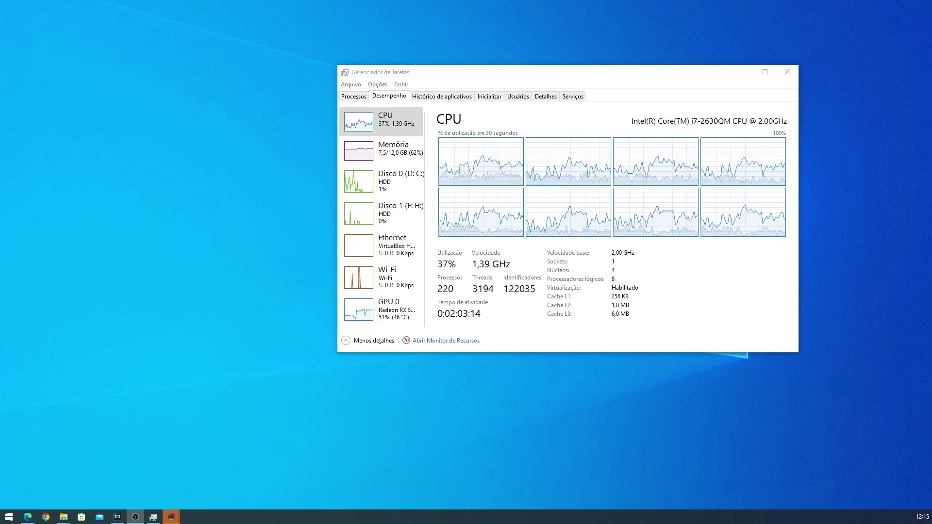
Step: Examine the CPU core graphs in Task Manager, check the memory usage, and return to the CPU graphs
click(563, 230)
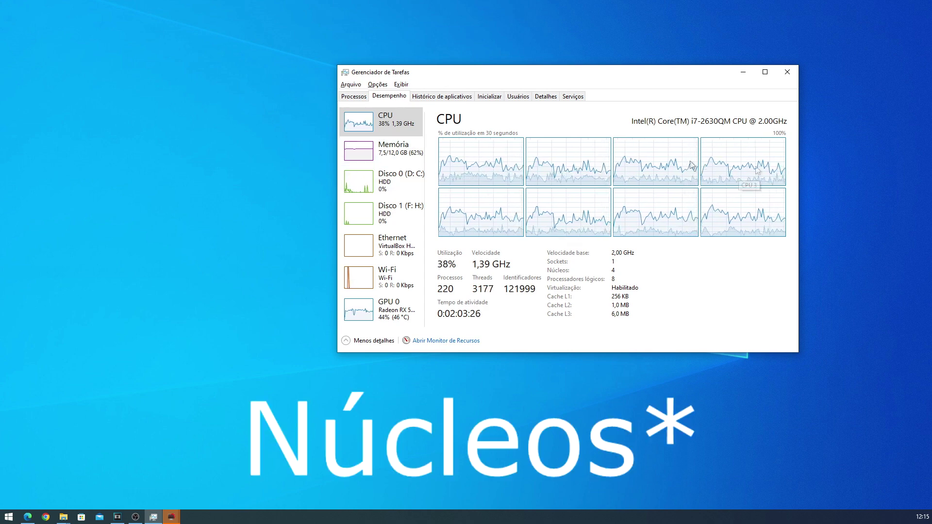
click(361, 162)
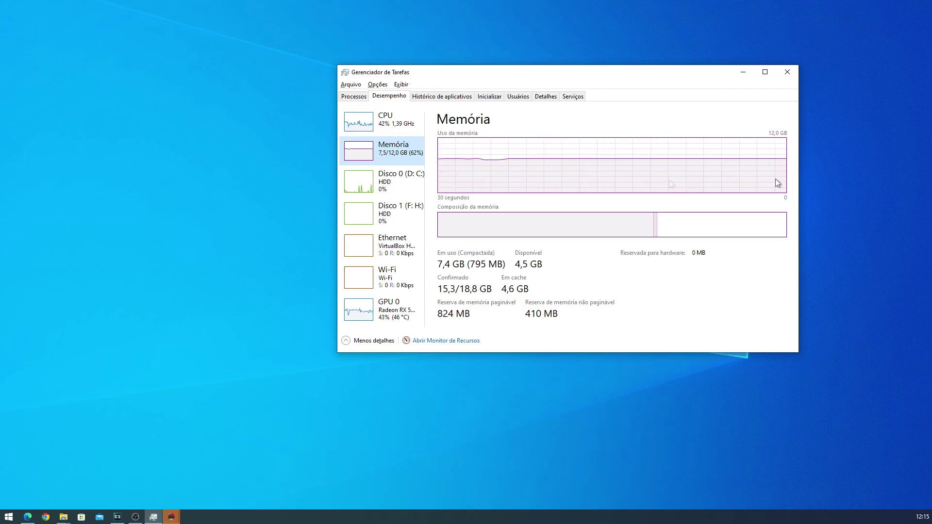
click(401, 122)
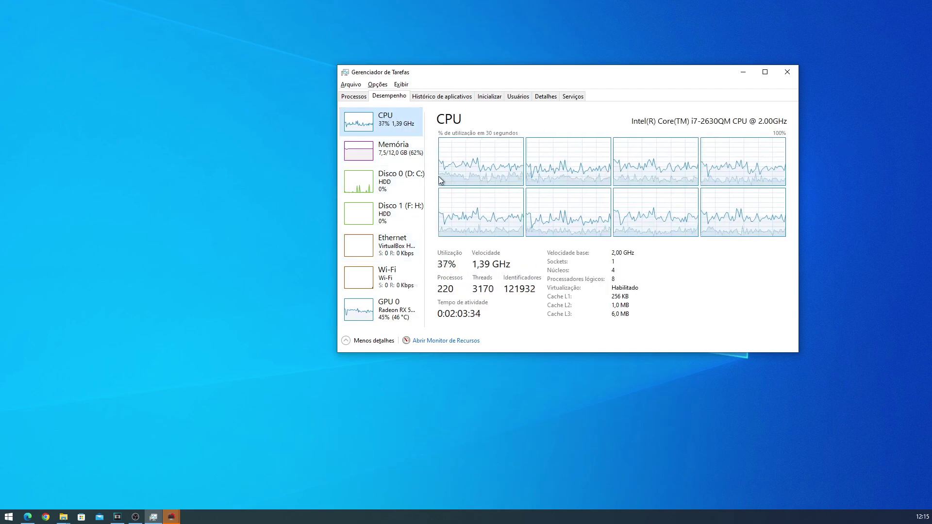